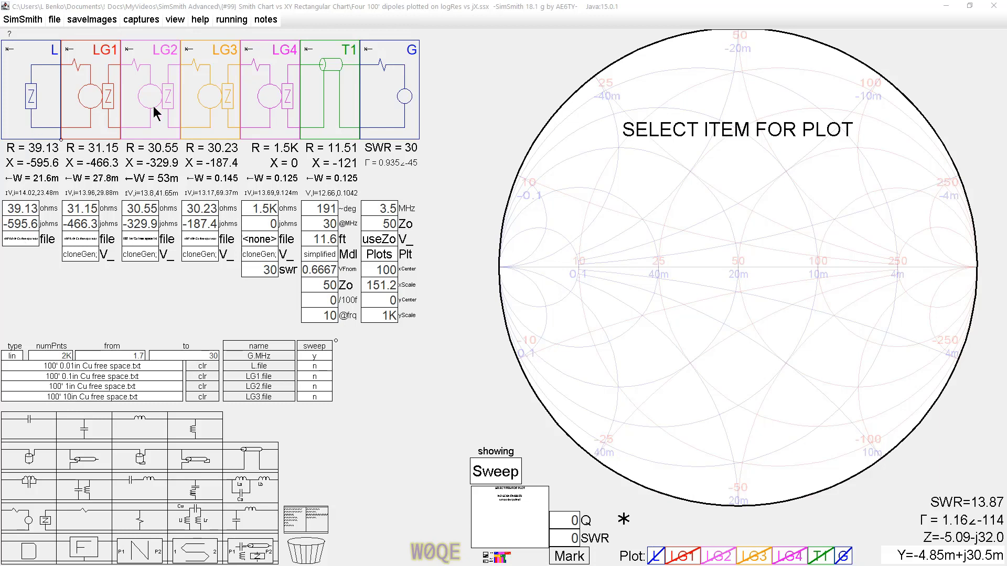
Un-hide the L, LG1, LG2 and LG3 legend entries so all four 100' dipole sweeps appear.
left_click(658, 558)
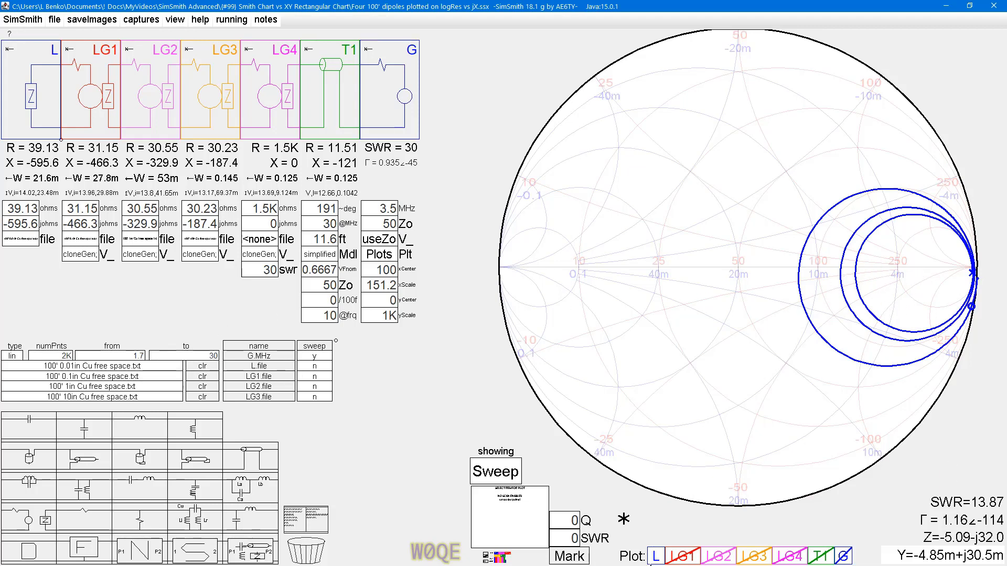
left_click(684, 557)
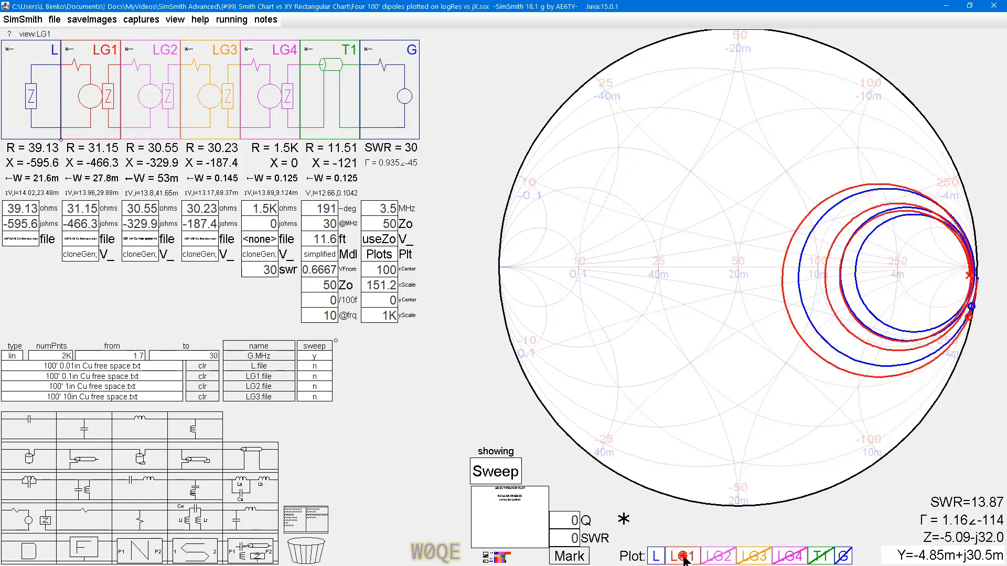
left_click(714, 558)
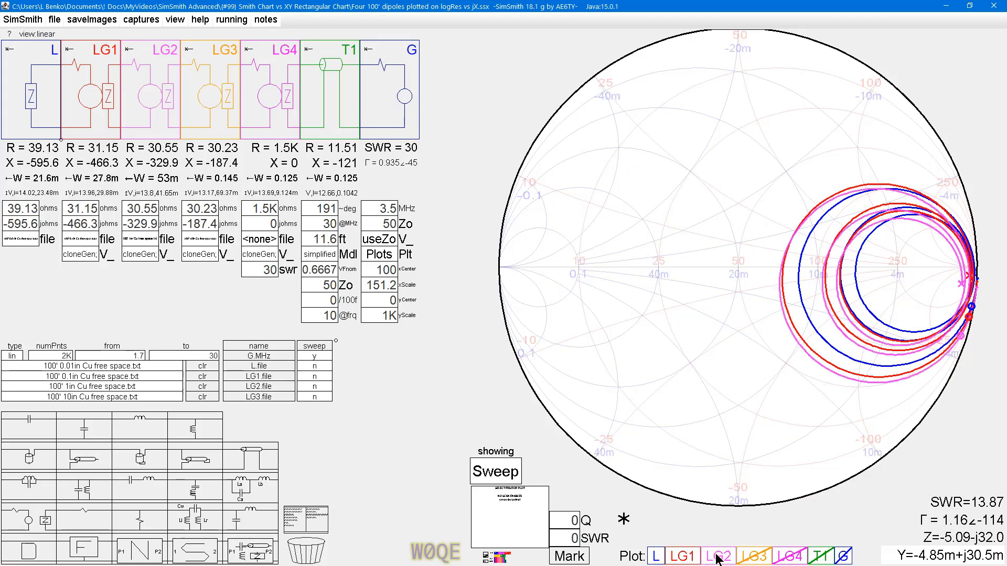
left_click(754, 558)
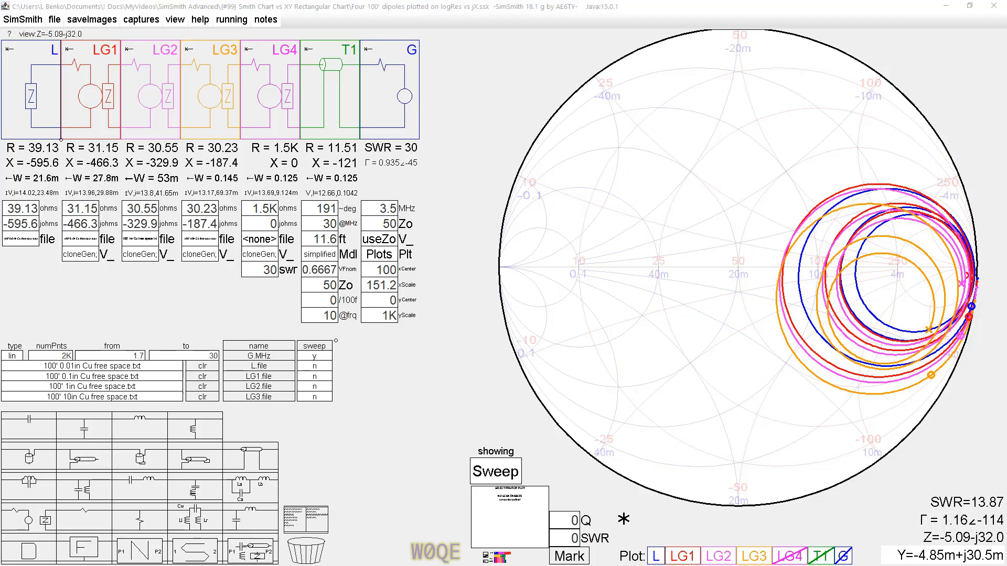
Move the SimSmith Manual aside and jump to 'Plotting on a Canvas' on page 134.
left_click_drag(860, 117, 443, 14)
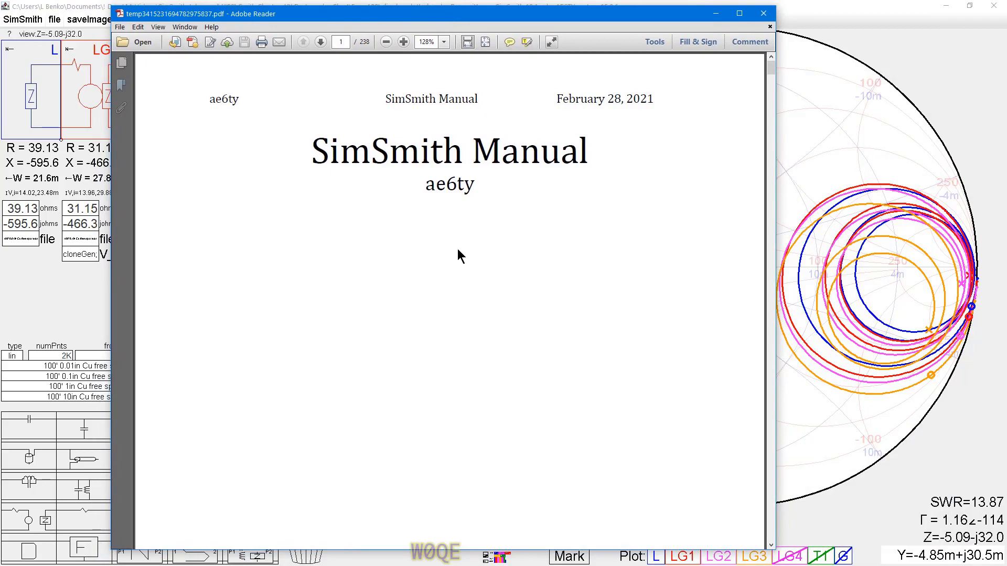
scroll(454, 263, "down", 15)
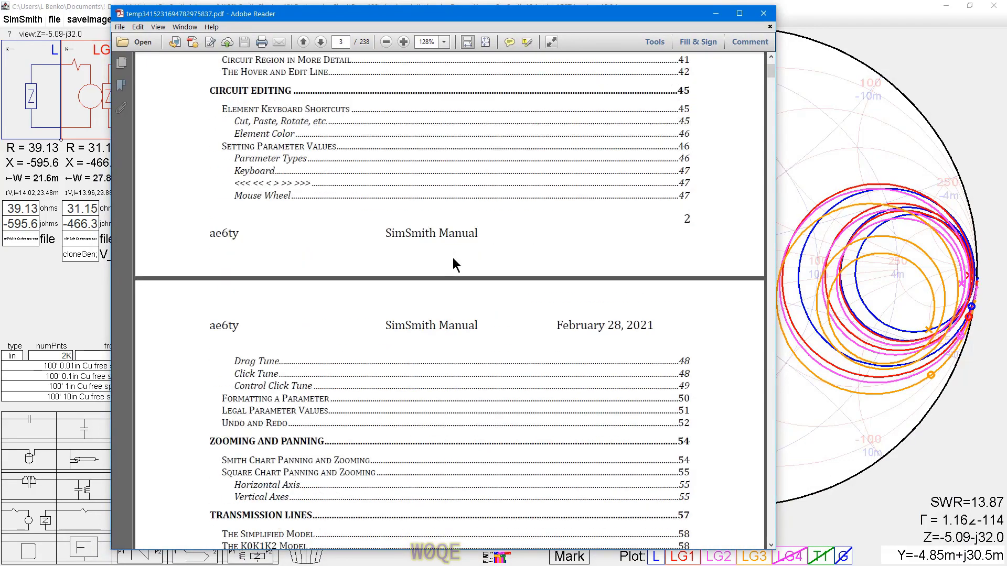
scroll(447, 263, "down", 15)
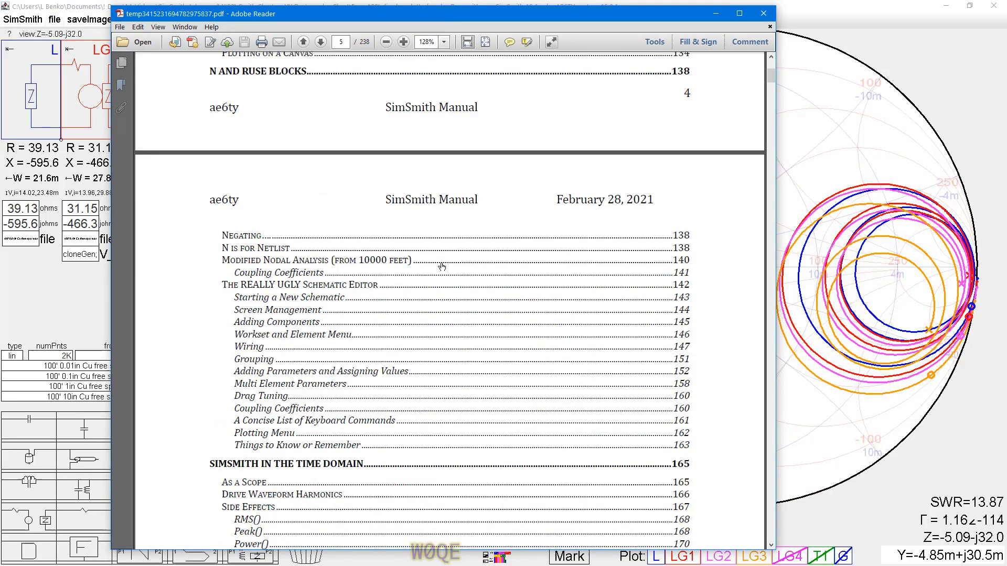
scroll(440, 270, "up", 4)
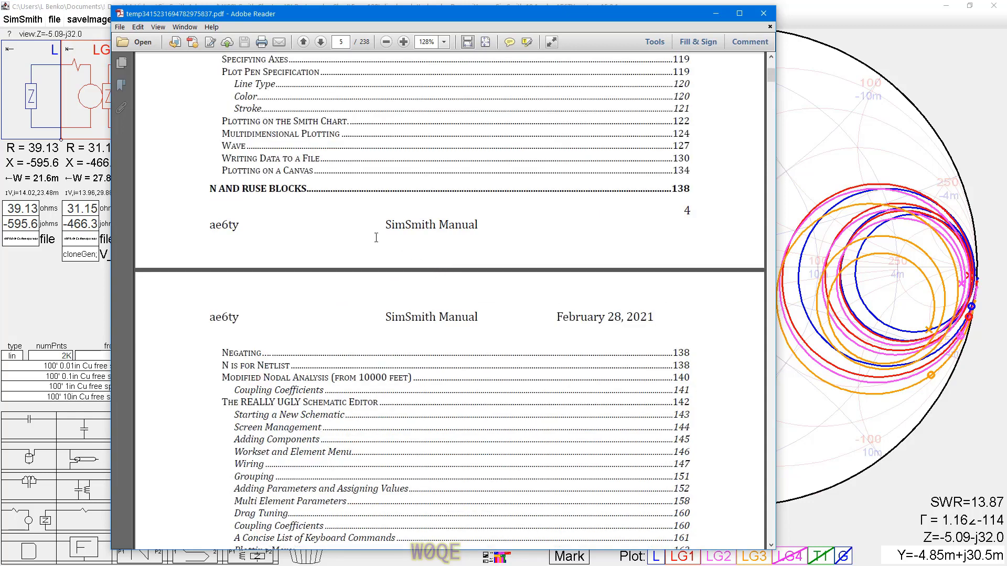
scroll(370, 187, "up", 4)
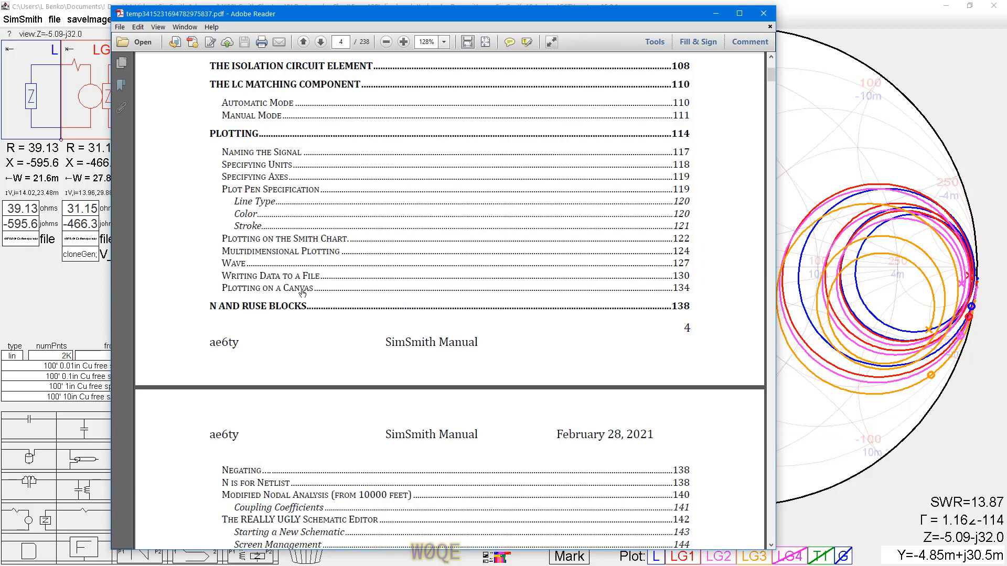
left_click(685, 289)
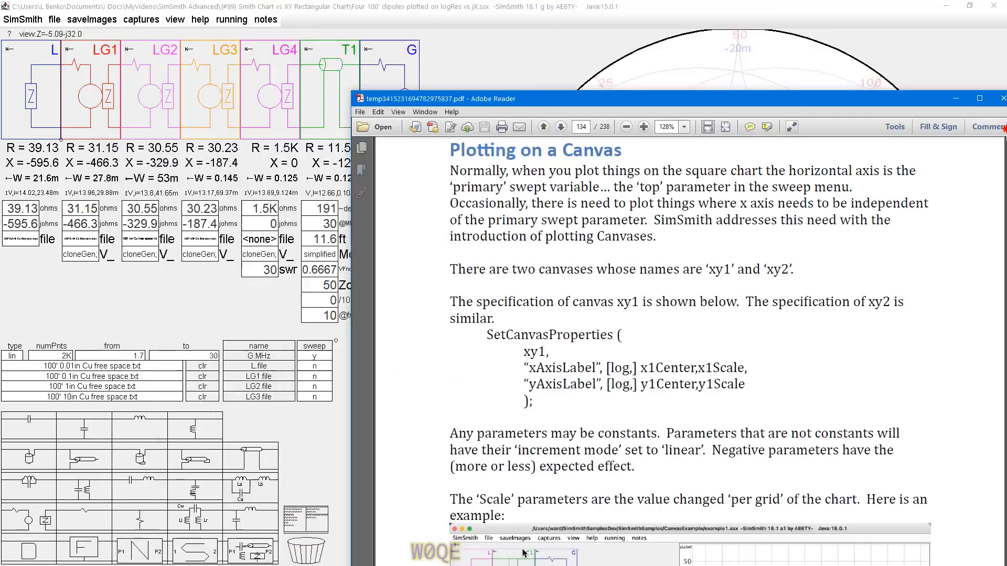
Open the G.Plt script and plot L.Z on the log-R versus jX rectangular chart.
left_click(716, 13)
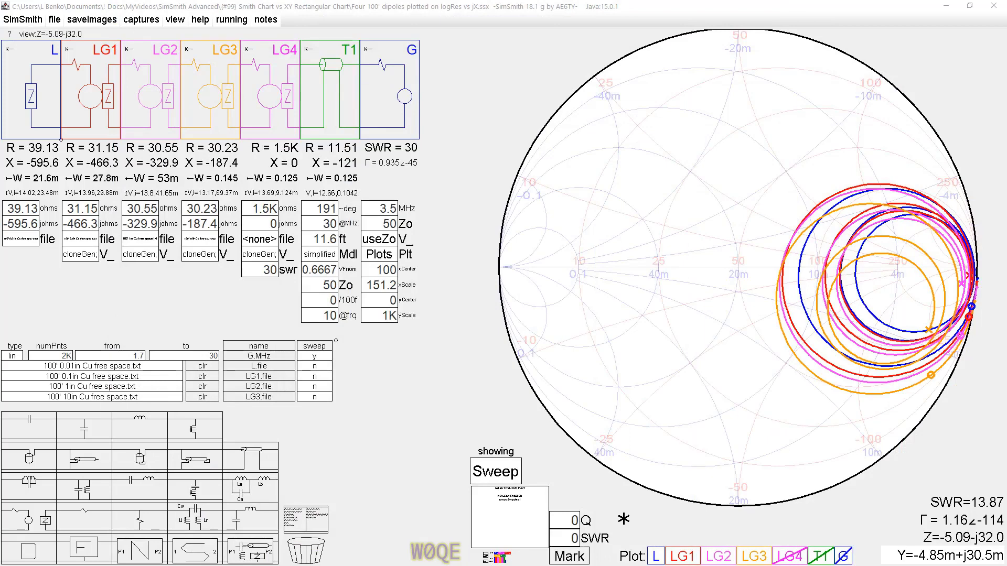
left_click(380, 254)
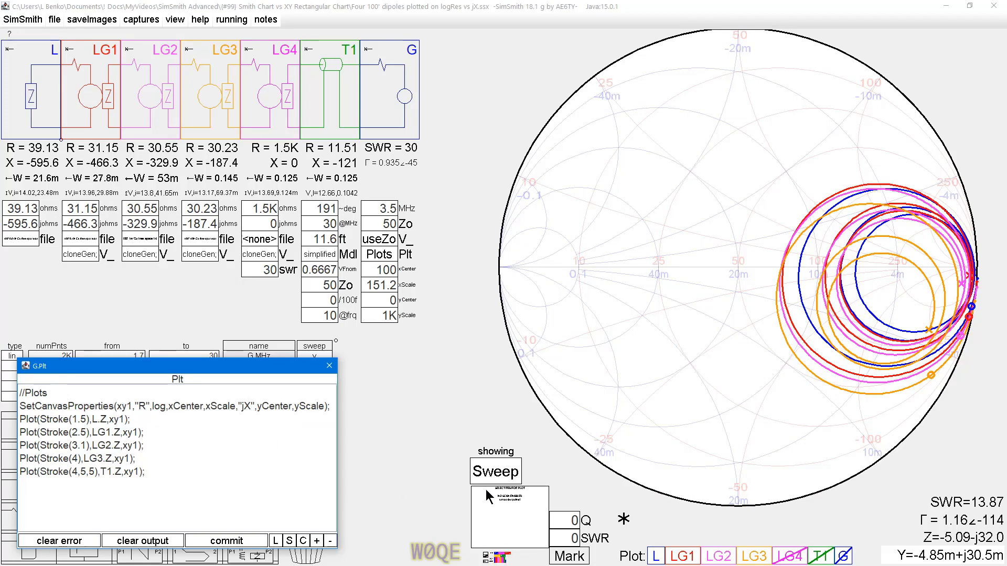
left_click(499, 508)
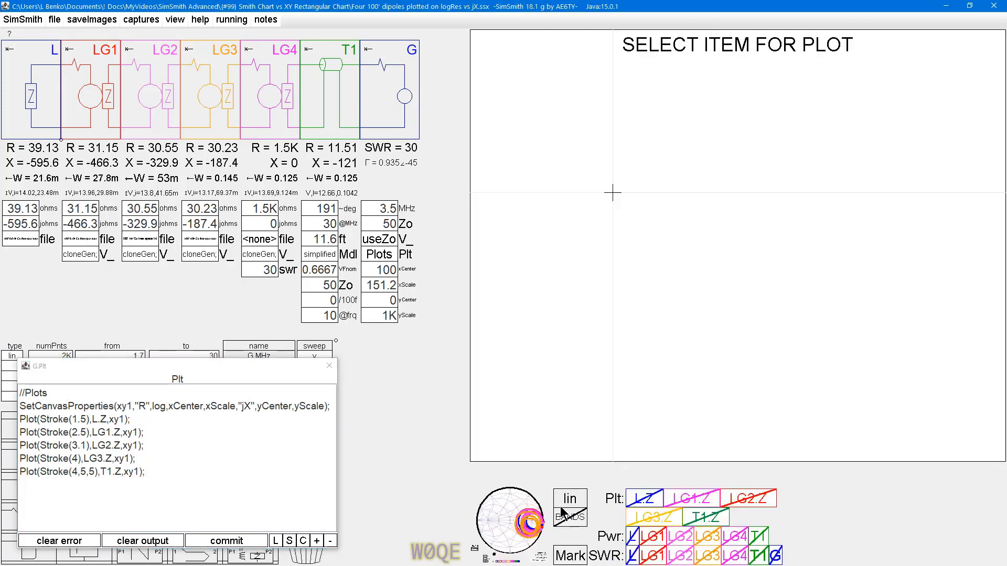
left_click(641, 503)
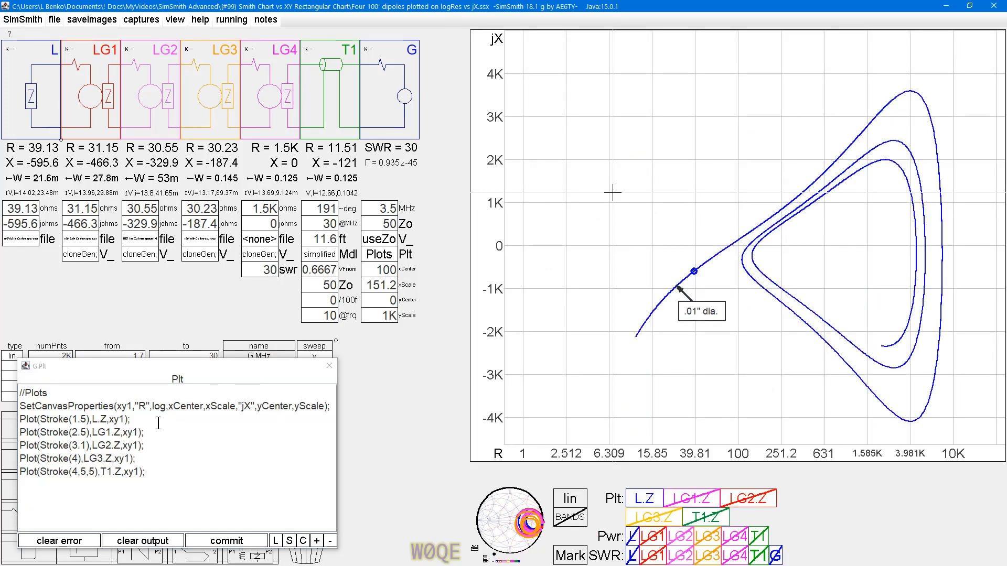
left_click(133, 410)
Add the LG1.Z, LG2.Z and LG3.Z curves to the R vs jX chart.
left_click(682, 497)
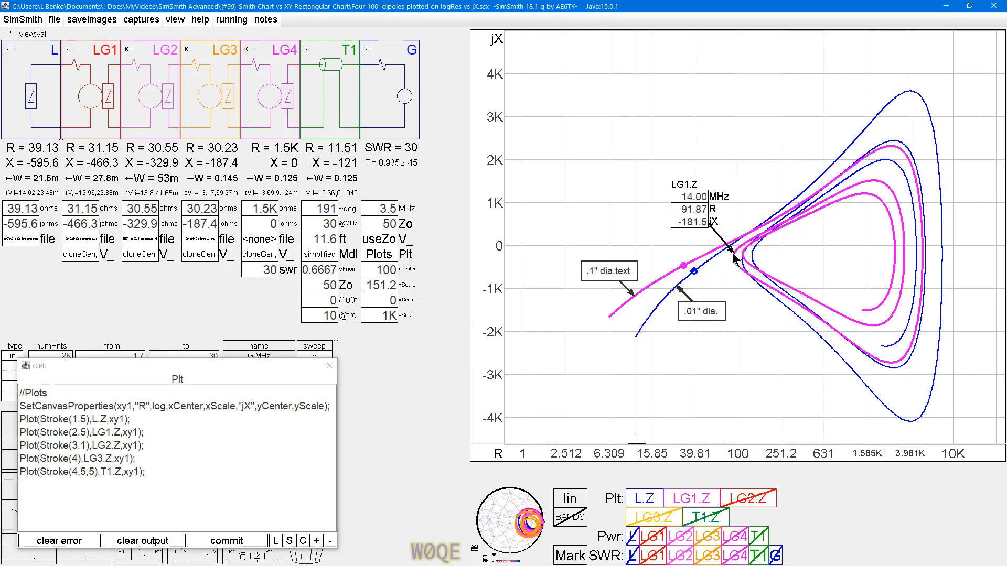
left_click(741, 499)
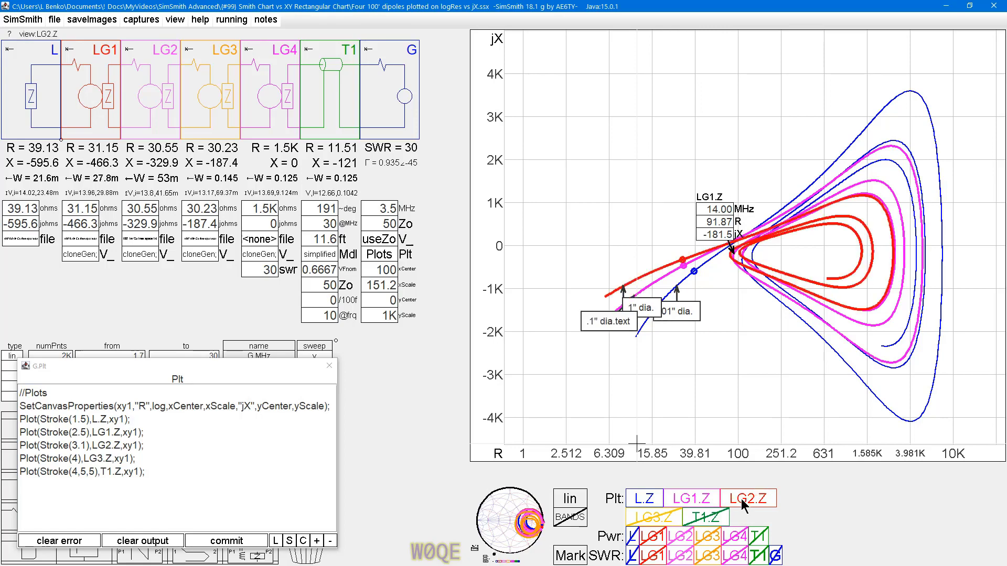
left_click(654, 519)
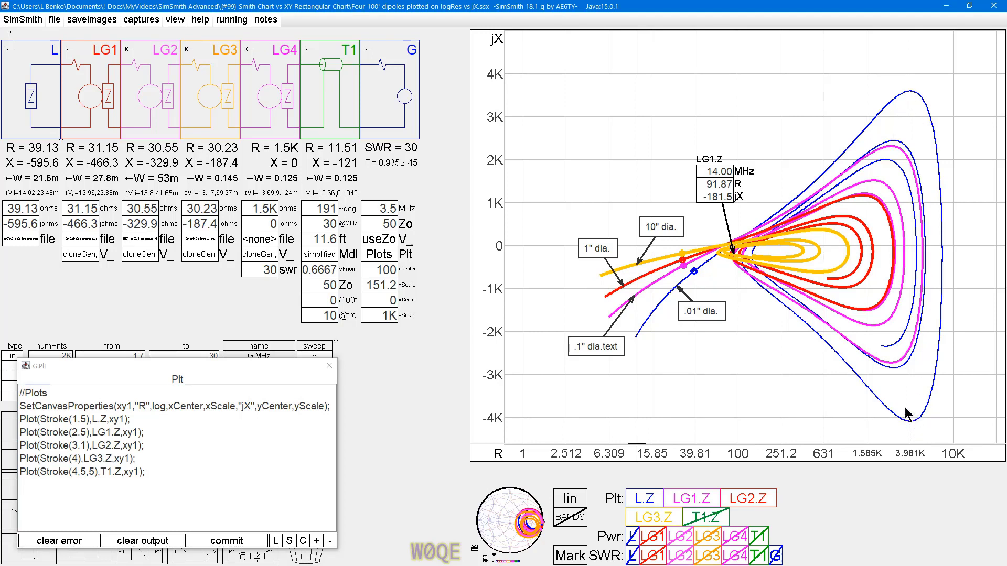
Hide the L.Z, LG2.Z and LG3.Z curves, leaving only the 0.1-inch LG1 curve.
left_click(642, 501)
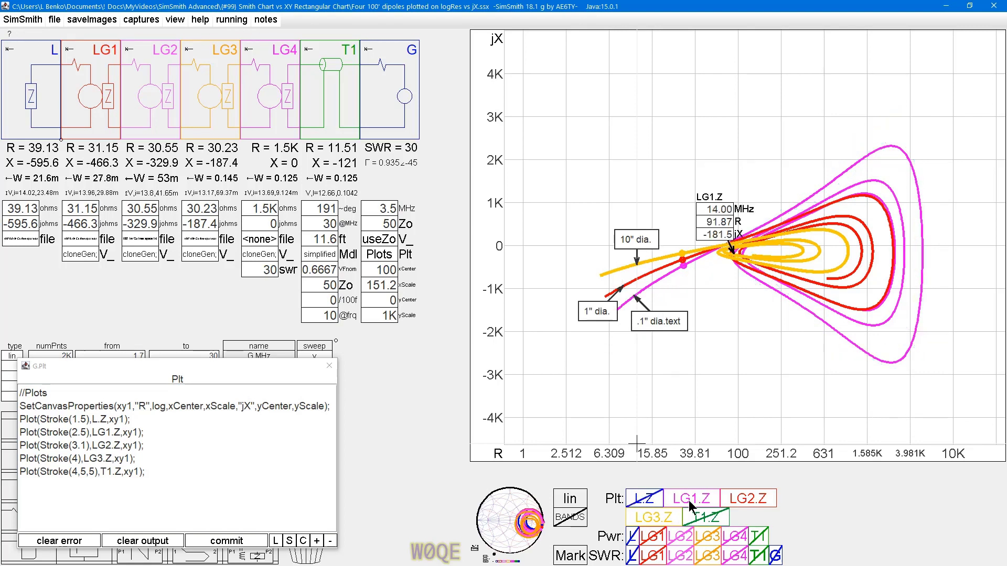
left_click(736, 495)
left_click(657, 524)
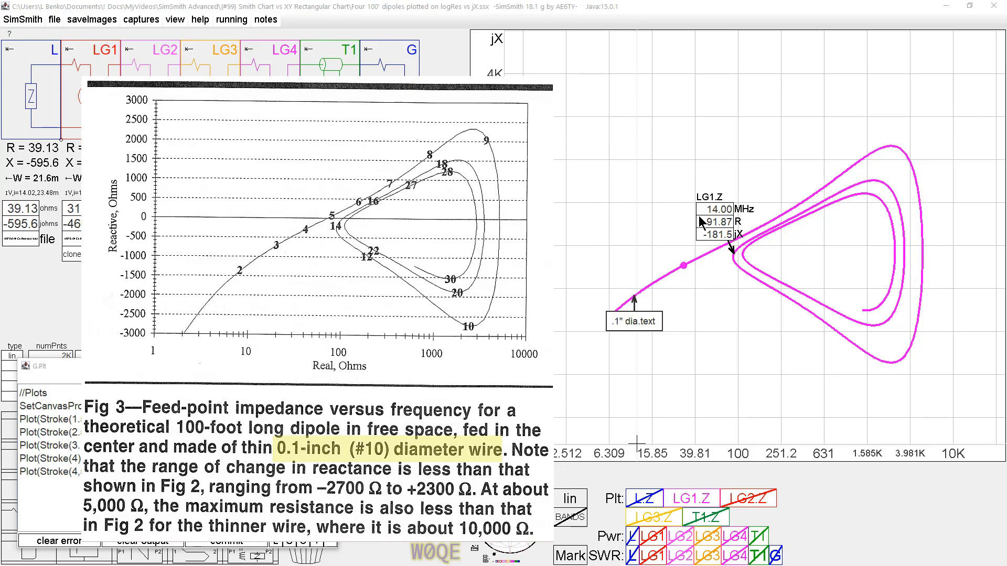
Slide the LG1.Z marker to 29.07 MHz (2.803K−j418.1) and move the Fig 3 image aside.
mouse_move(734, 256)
left_mouse_down()
mouse_move(901, 154)
mouse_move(917, 167)
mouse_move(908, 353)
mouse_move(890, 366)
mouse_move(868, 318)
left_mouse_up()
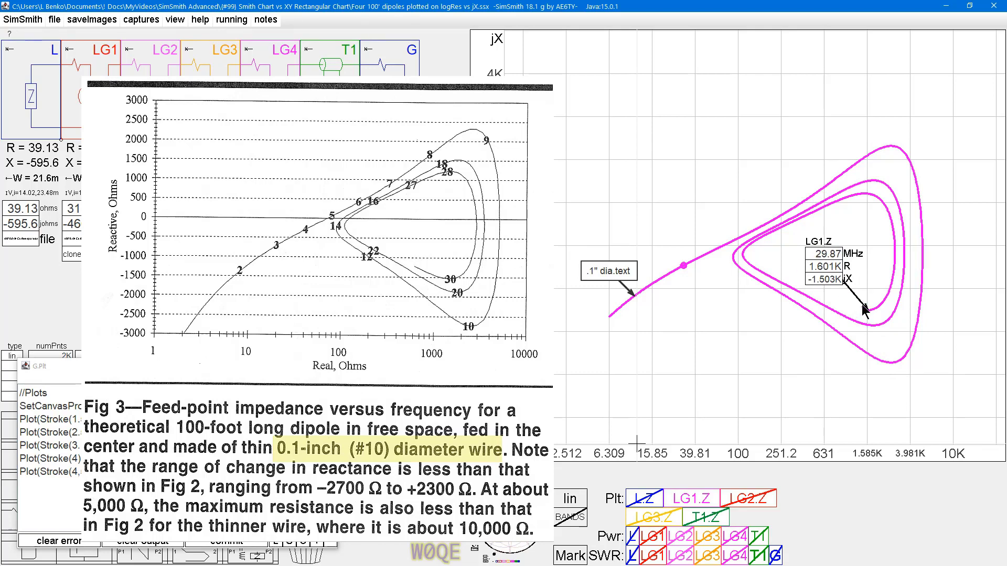
mouse_move(865, 311)
left_mouse_down()
mouse_move(898, 266)
mouse_move(915, 210)
left_mouse_up()
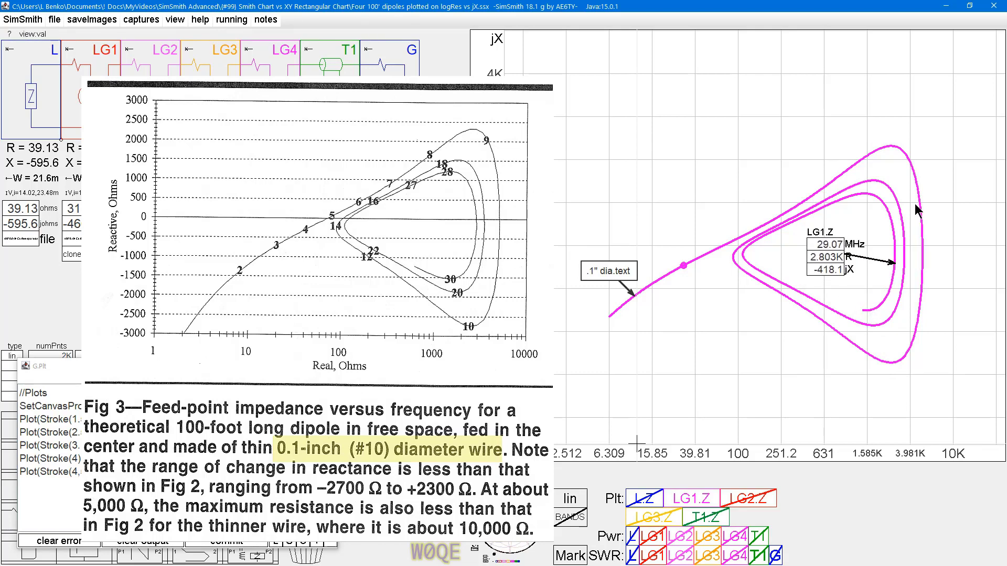
left_click_drag(464, 91, 560, 167)
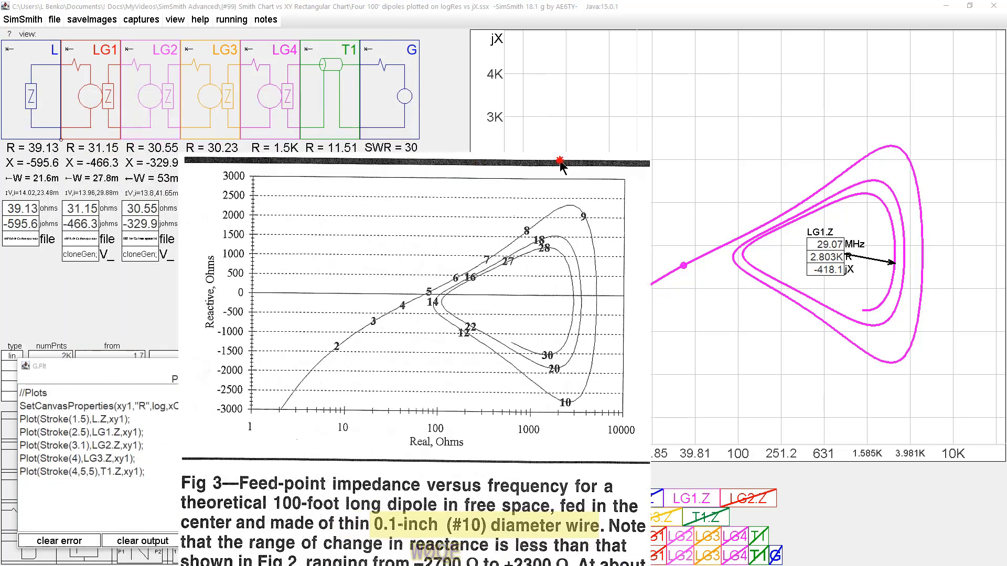
Read LG1.Z impedances at several curve points, ending at 3.498 MHz (31.105−j467.13), and briefly view the Smith chart.
left_click(893, 148)
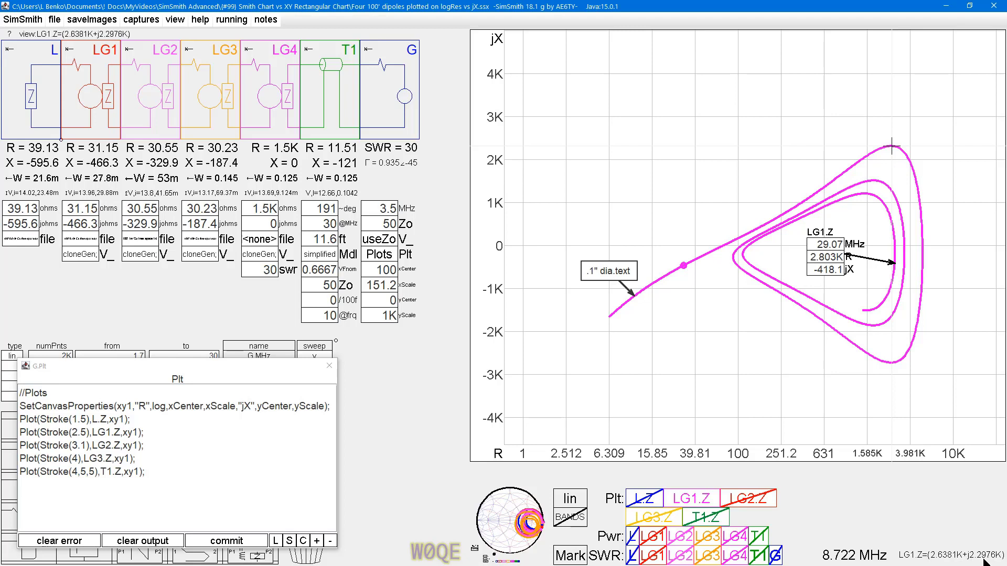
left_click(891, 371)
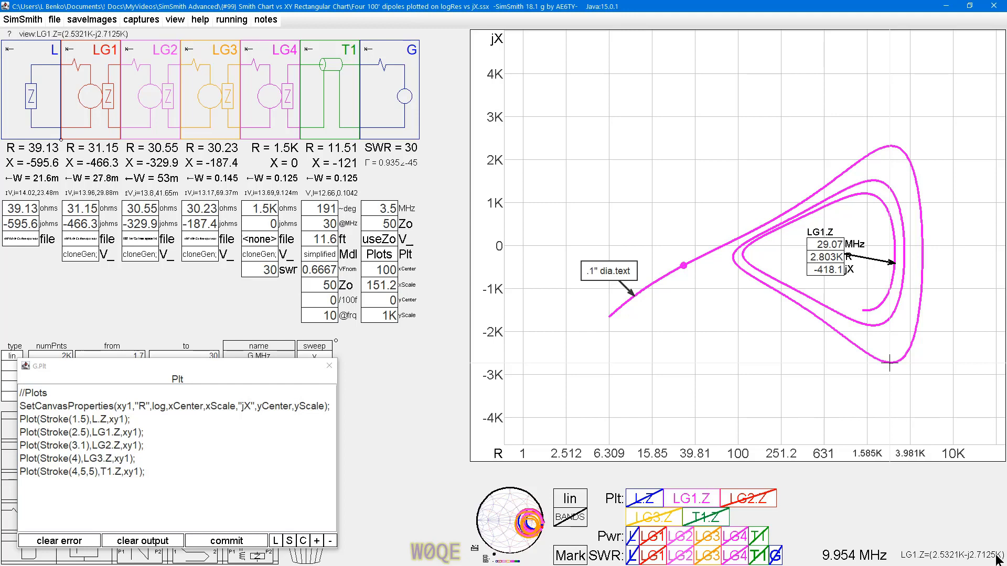
left_click(923, 254)
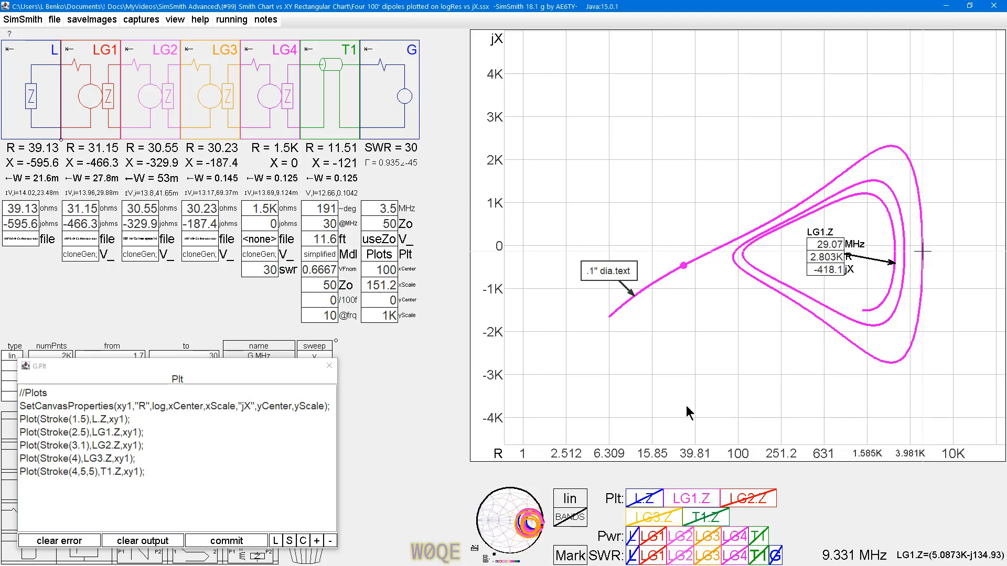
left_click(684, 267)
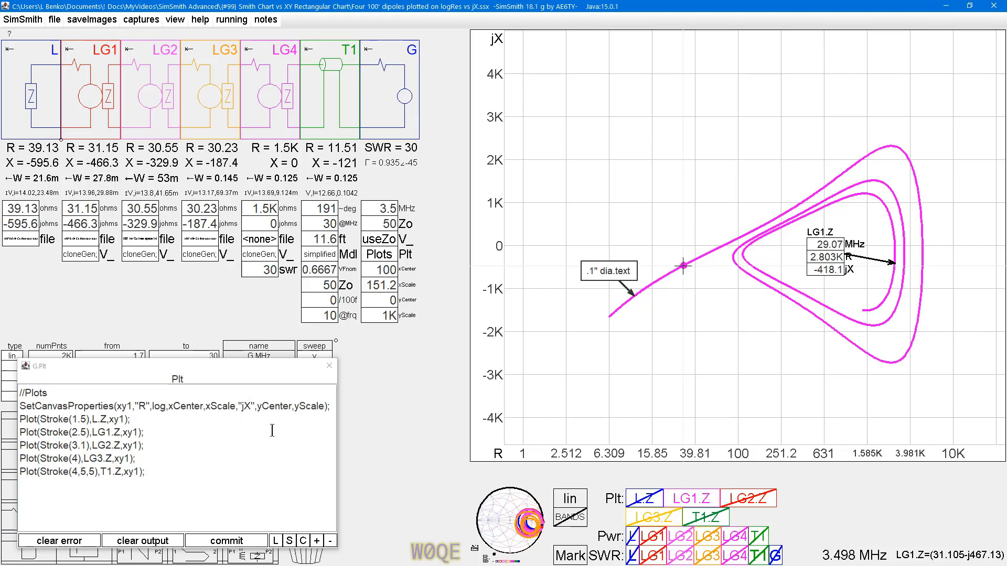
left_click(487, 514)
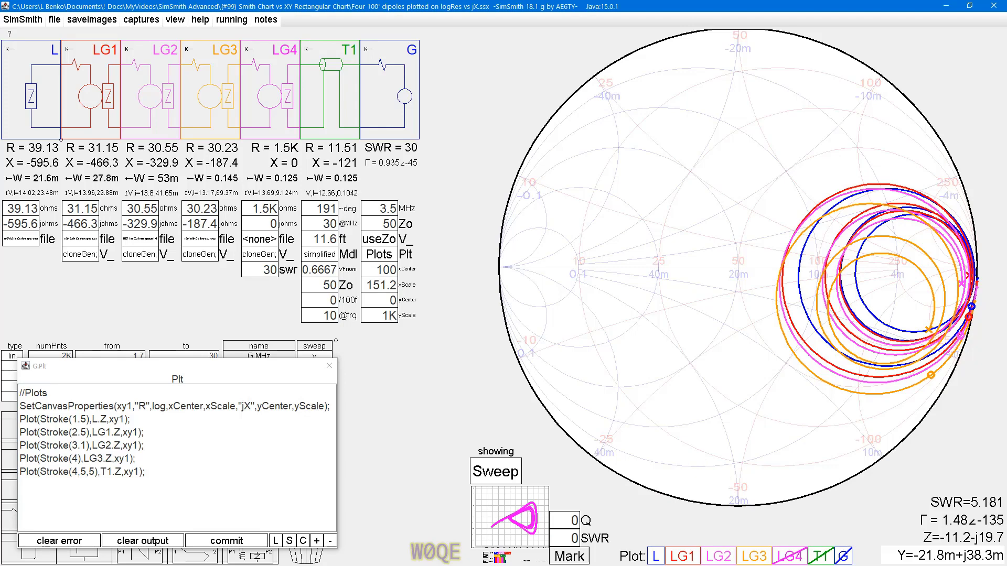
left_click(491, 517)
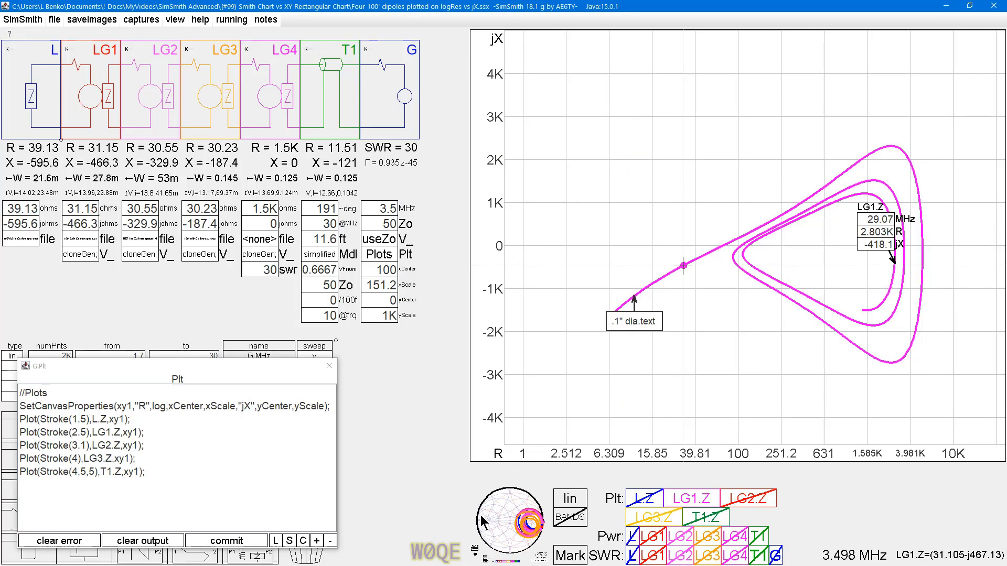
Swap the LG1.Z trace for LG1's frequency plot with the vertical axis set to RXZ.
left_click(692, 501)
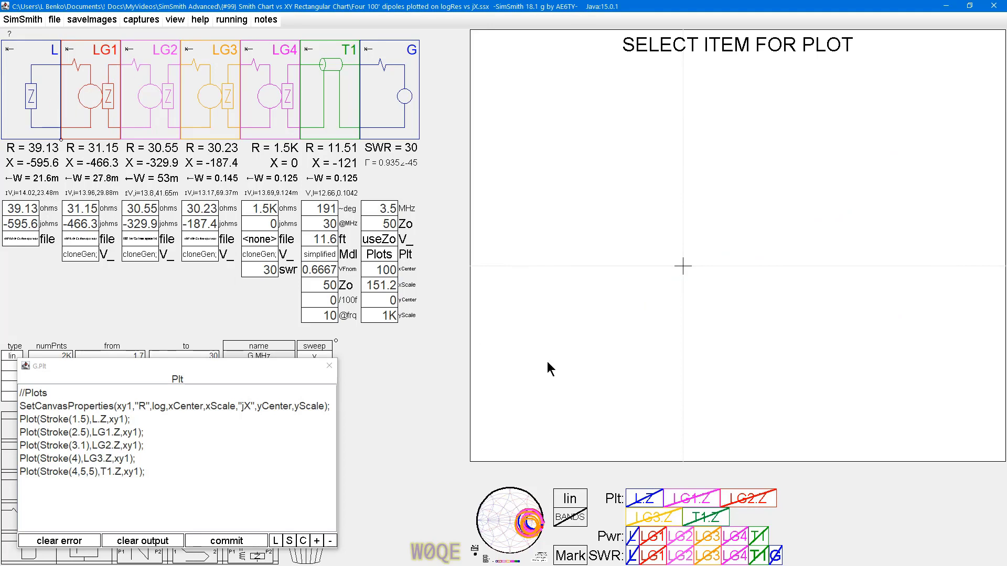
left_click(654, 555)
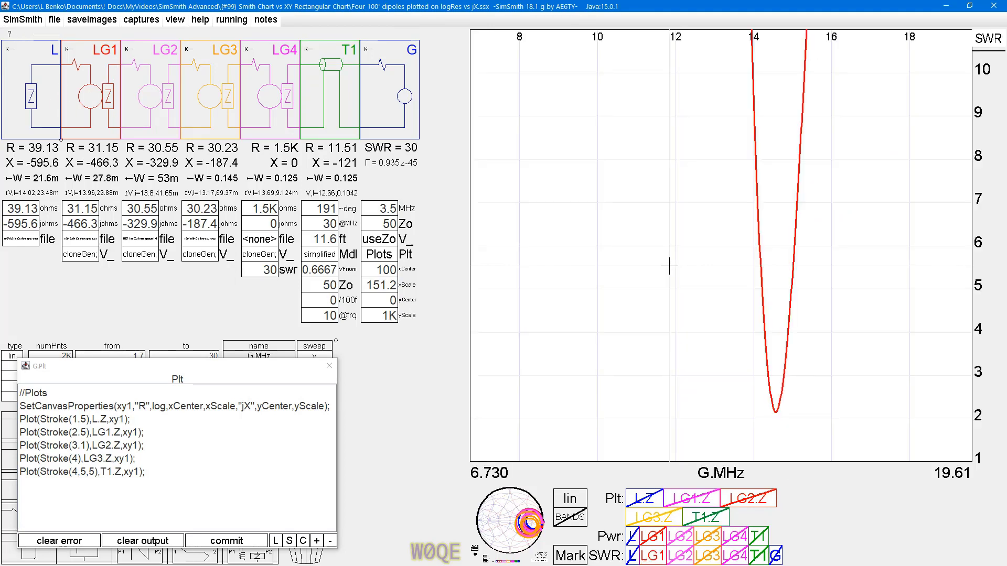
left_click(991, 39)
left_click(991, 39)
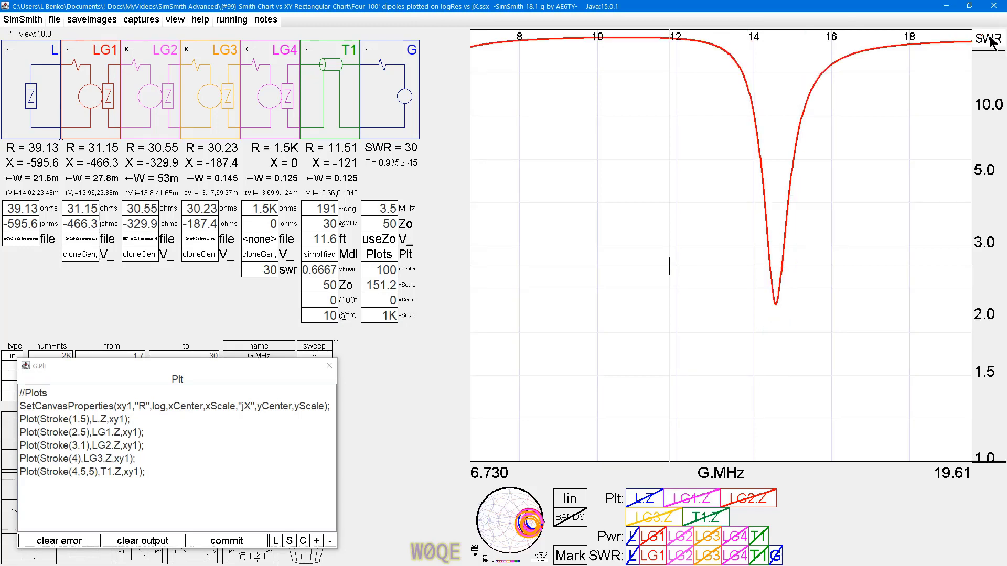
left_click(991, 39)
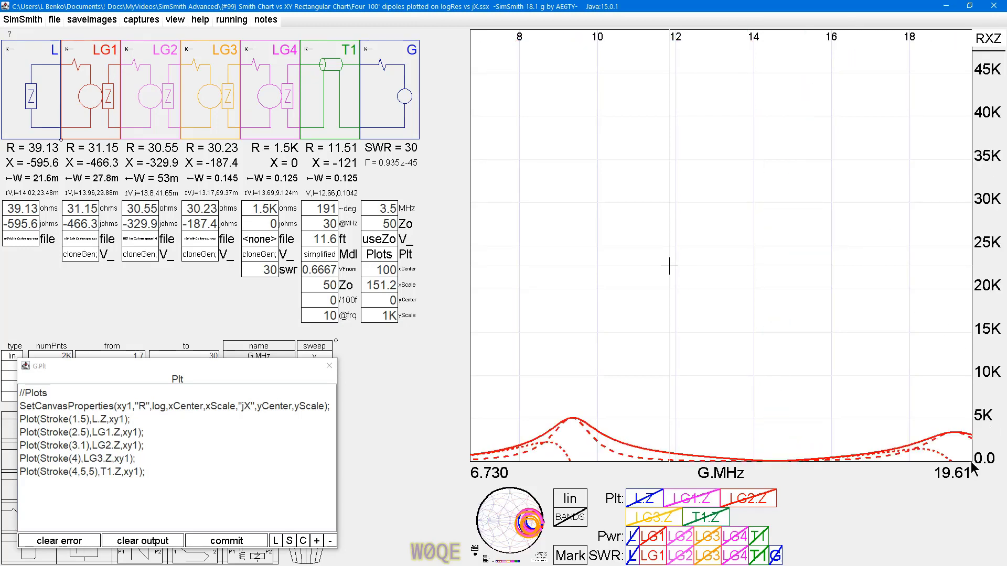
Center the RXZ zero line and zoom to −4K…5K ohms over 1.700–30.00 MHz.
left_click_drag(983, 456, 992, 287)
scroll(991, 287, "up", 5)
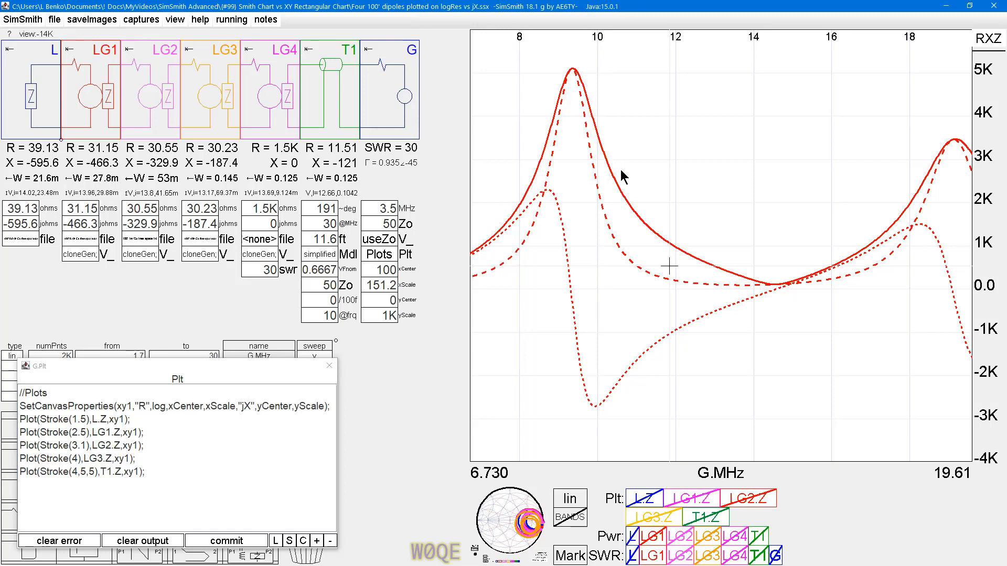
scroll(625, 178, "up", 2)
scroll(688, 367, "down", 2)
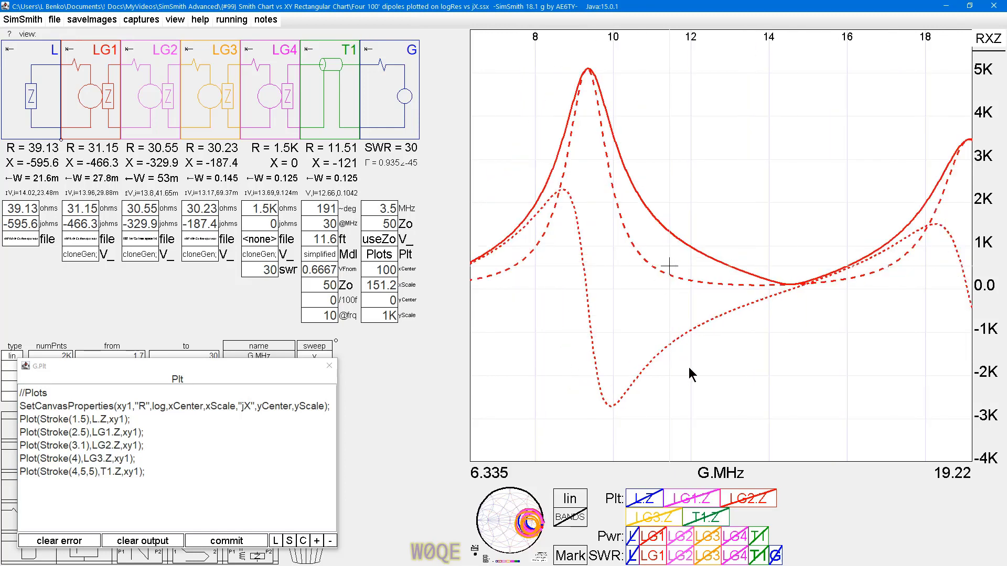
scroll(689, 370, "down", 6)
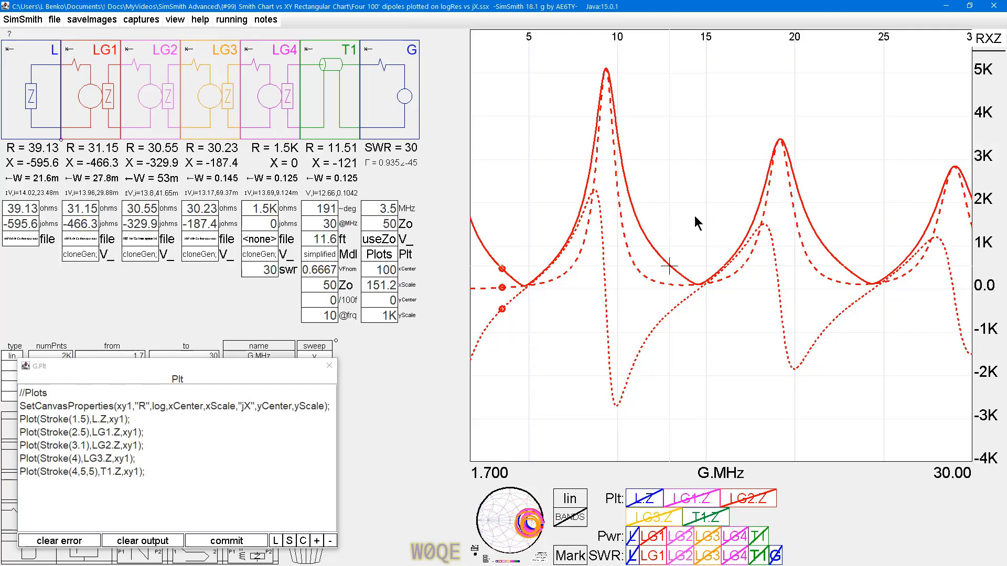
Hide the L, LG2 and LG3 traces, then overlay LG1.Z impedance loops on the RXZ chart.
left_click(493, 519)
left_click(659, 558)
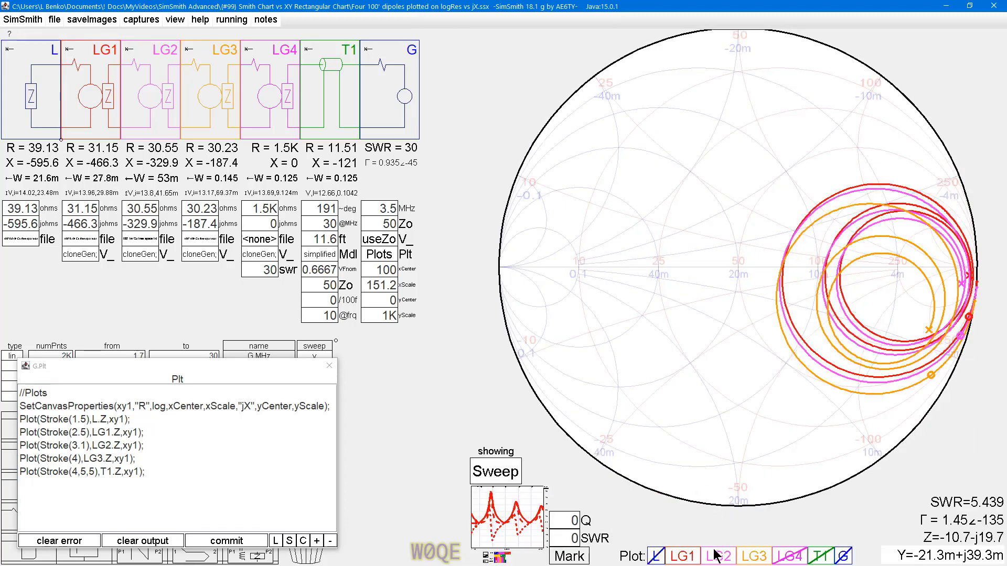
left_click(717, 557)
left_click(755, 558)
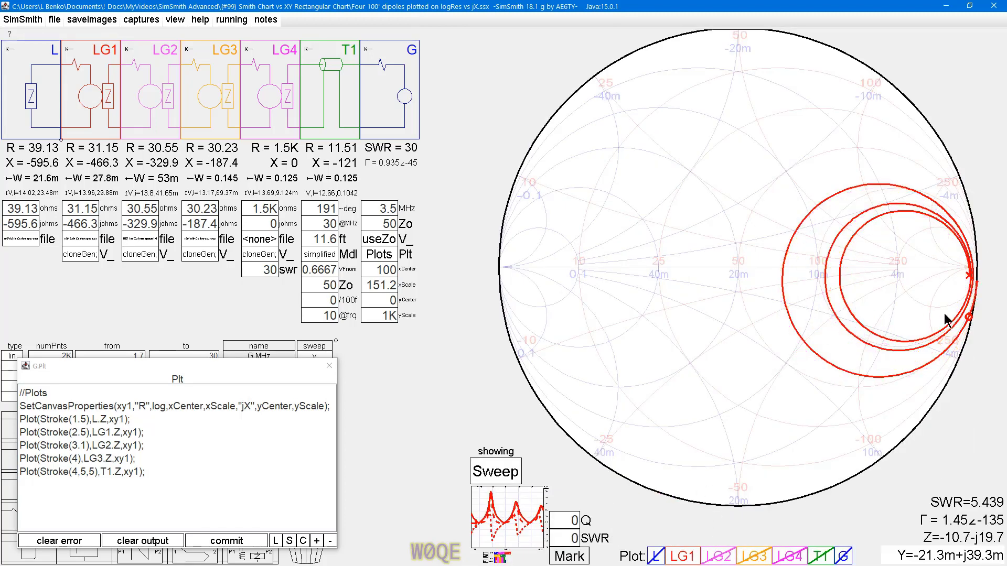
left_click(536, 540)
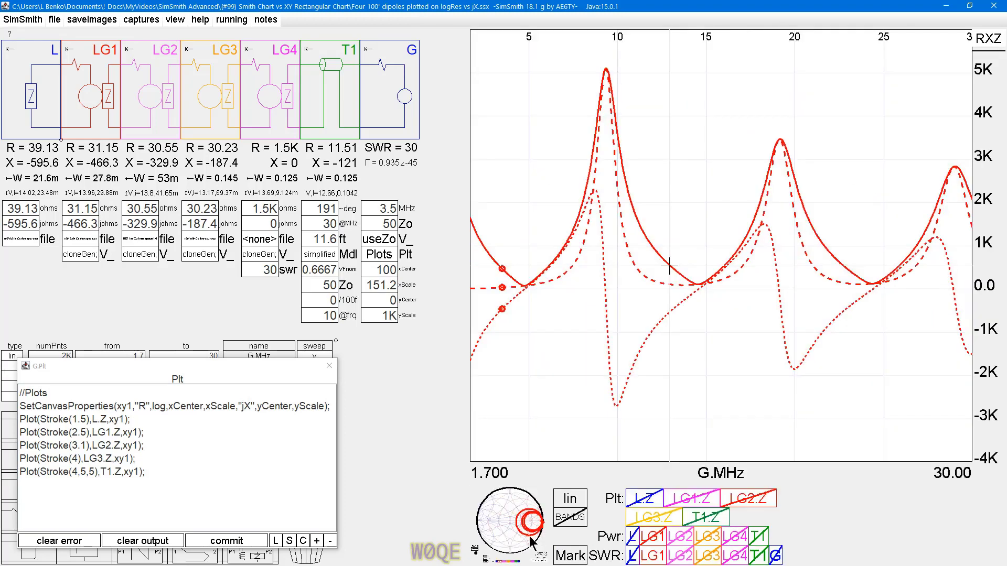
left_click(701, 500)
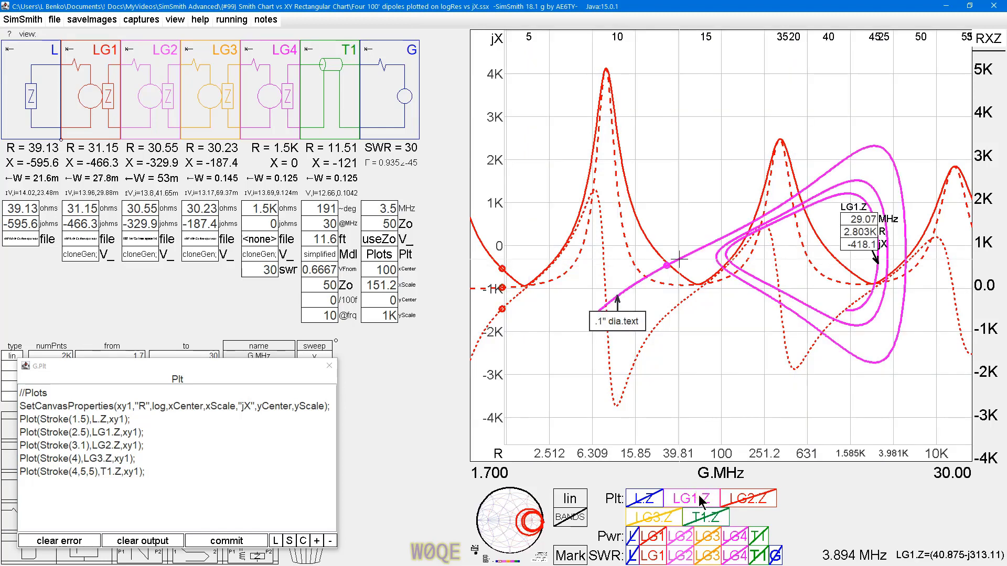
Turn off LG1's R, X and Z frequency curves.
left_click(663, 558)
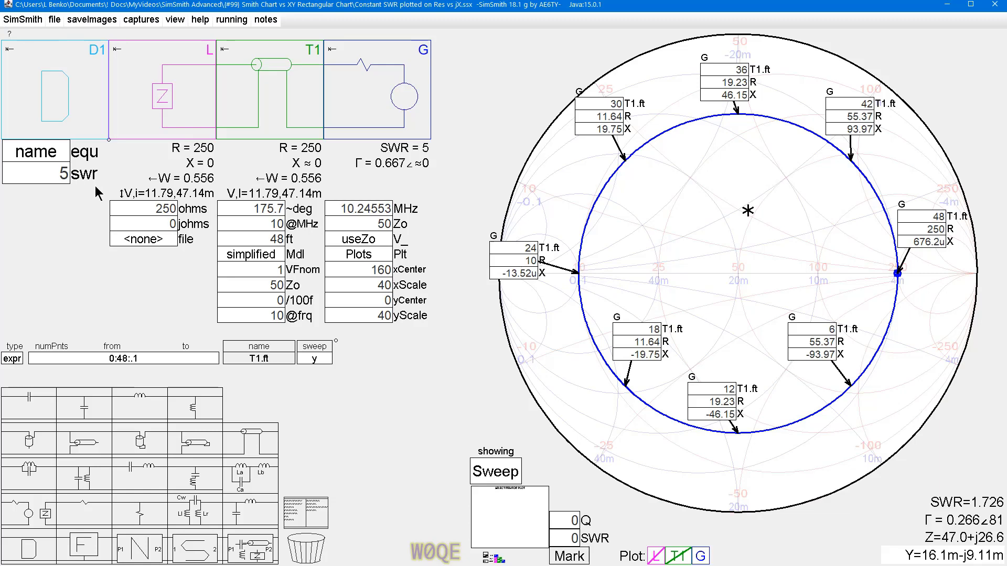
left_click(60, 173)
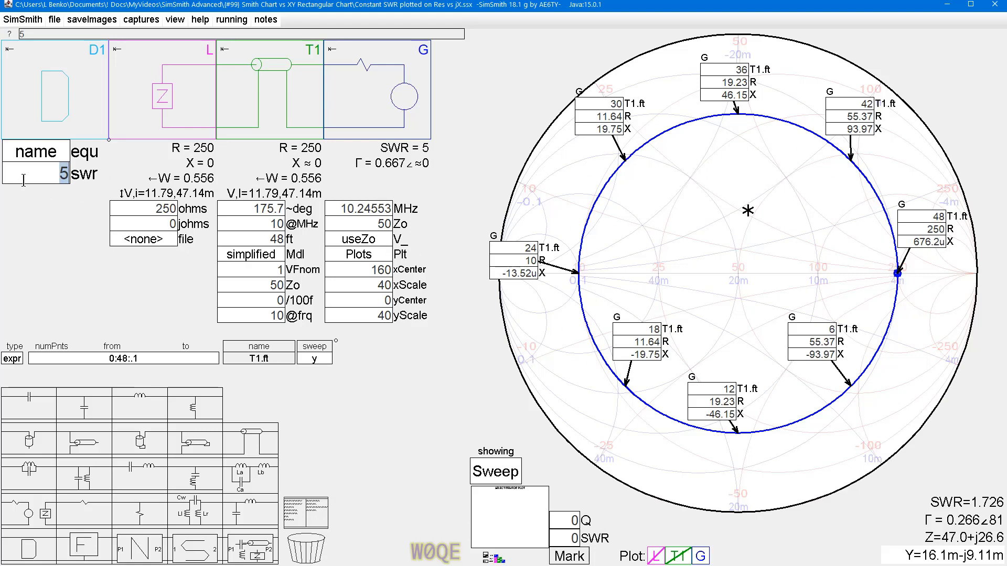
type("4.5")
key("Return")
scroll(32, 174, "down", 7)
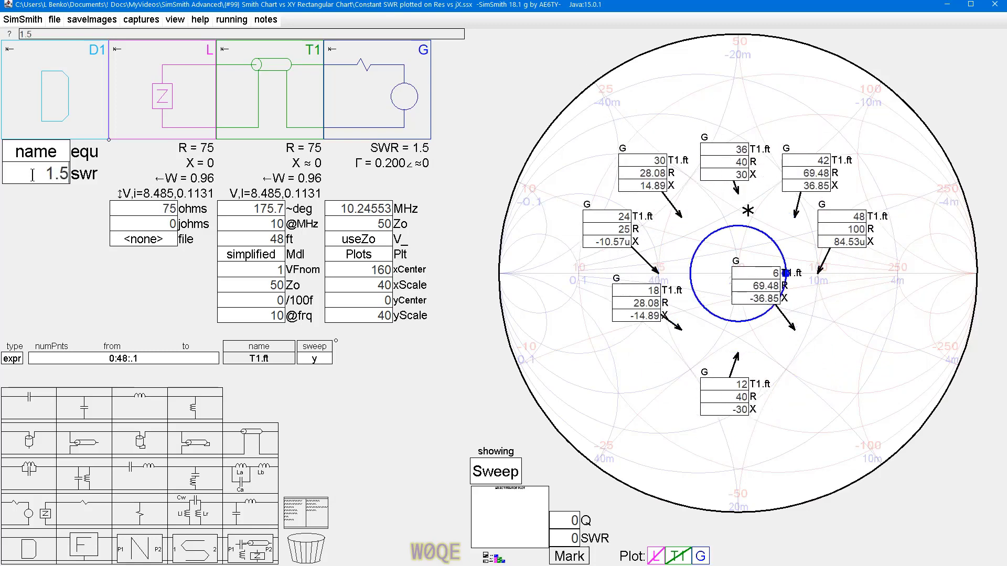
scroll(33, 175, "up", 2)
scroll(33, 176, "up", 7)
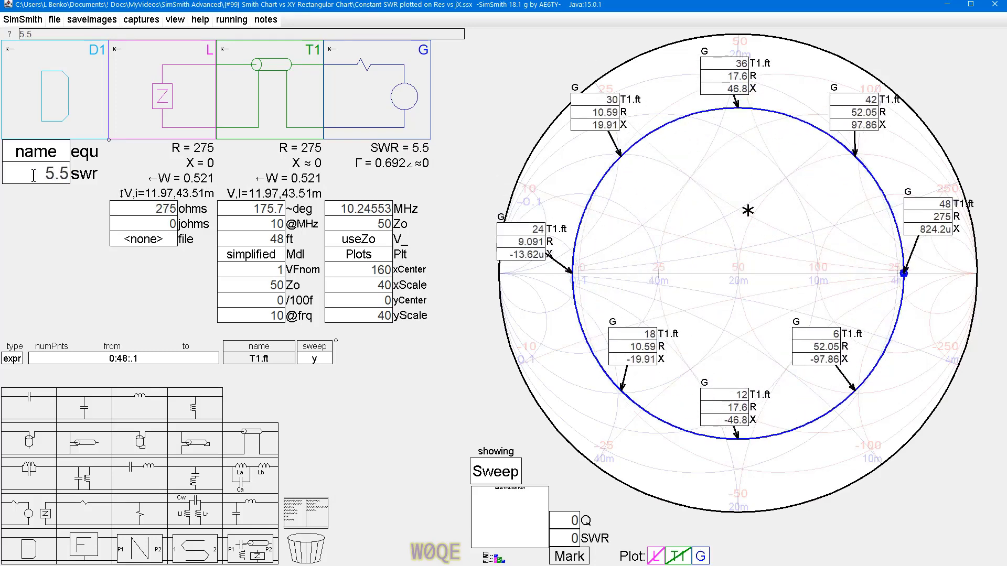
scroll(34, 175, "down", 1)
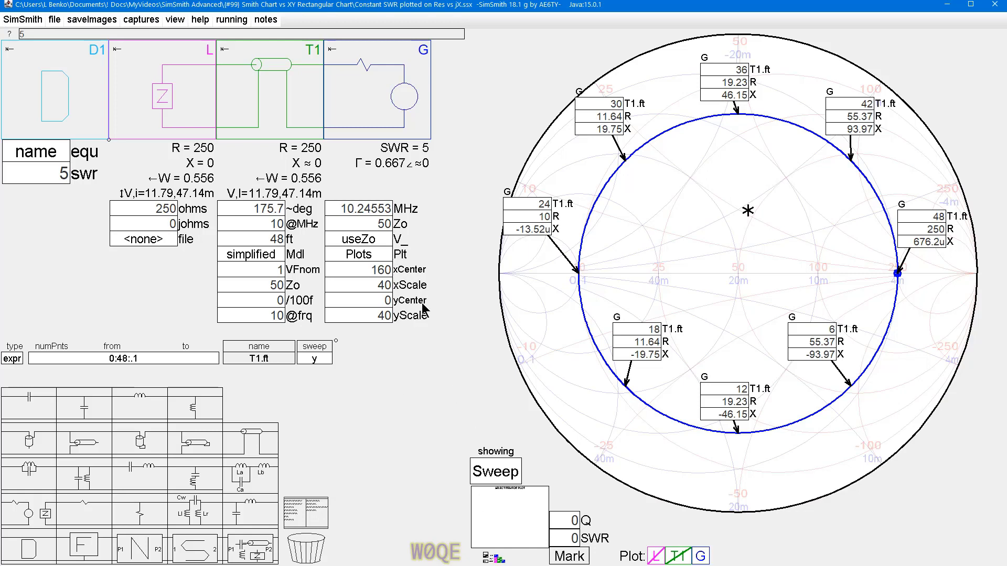
Inspect the G.Plt plot script, then plot the SWR 5 circle's Zin on R versus jX axes.
left_click(360, 256)
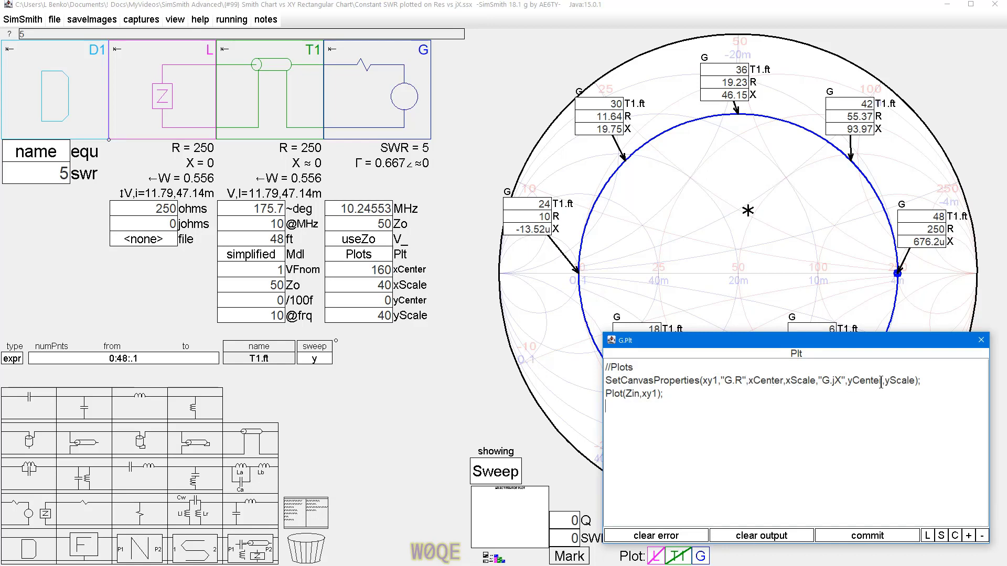
left_click(982, 341)
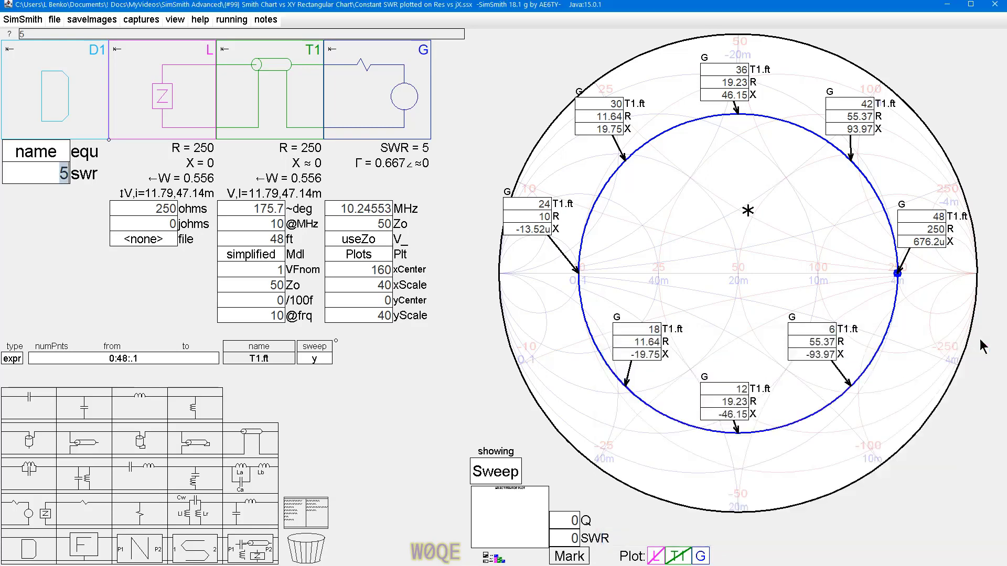
left_click(536, 521)
left_click(662, 517)
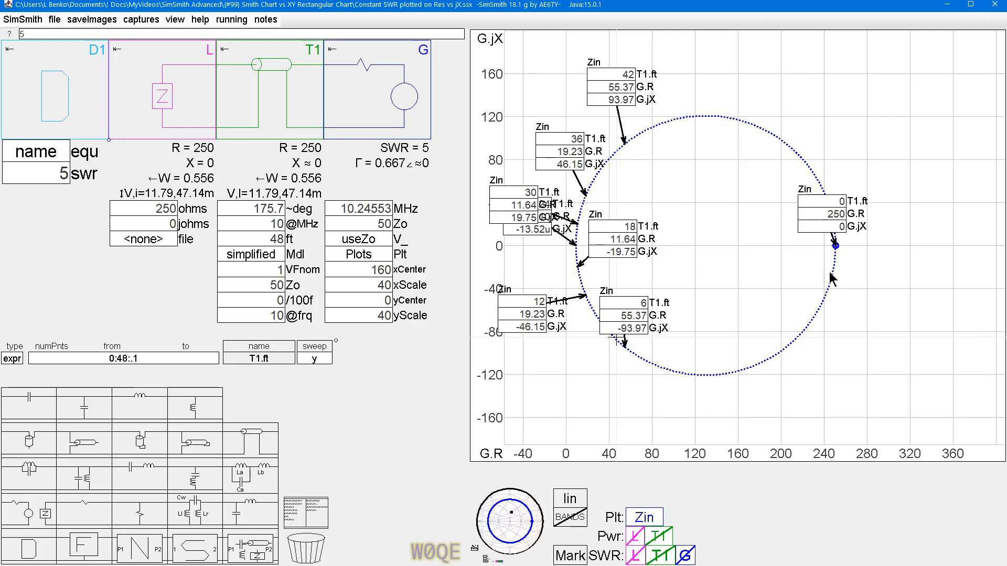
Return the main view from the R versus jX chart to the Smith chart.
left_click(503, 532)
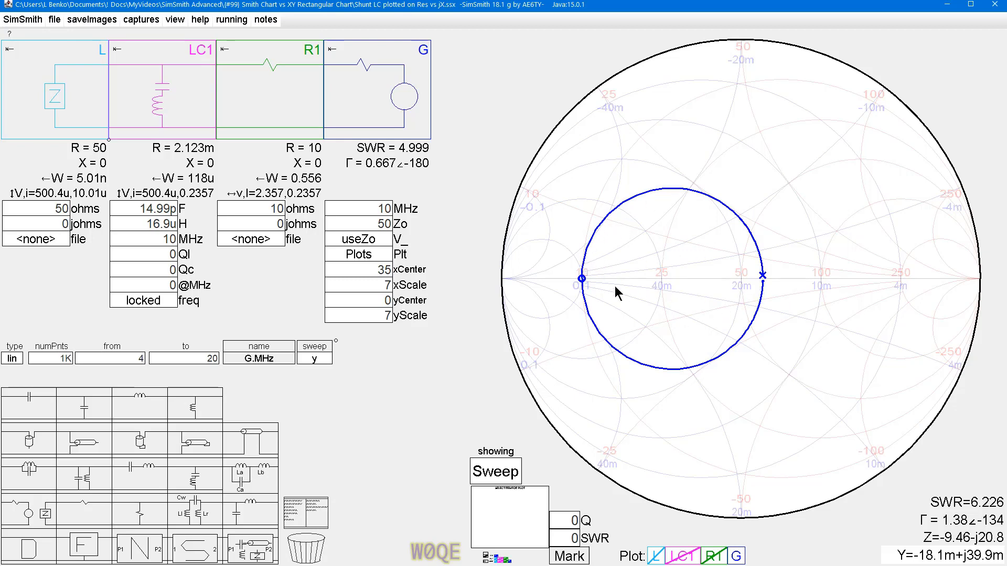
Plot the shunt LC circuit's Zin as a circle on R versus jX axes, then restore the Smith chart.
left_click(514, 518)
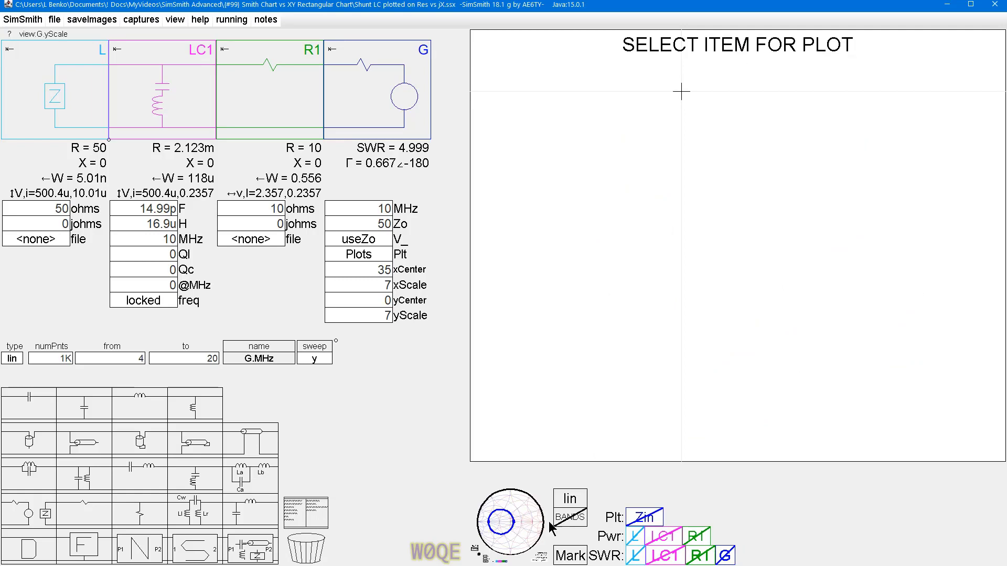
left_click(646, 517)
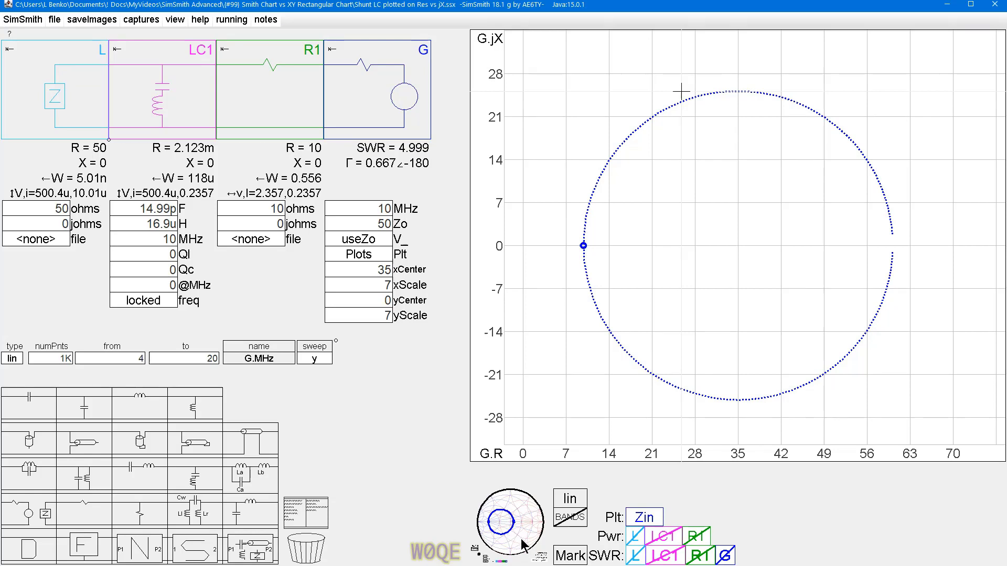
left_click(511, 524)
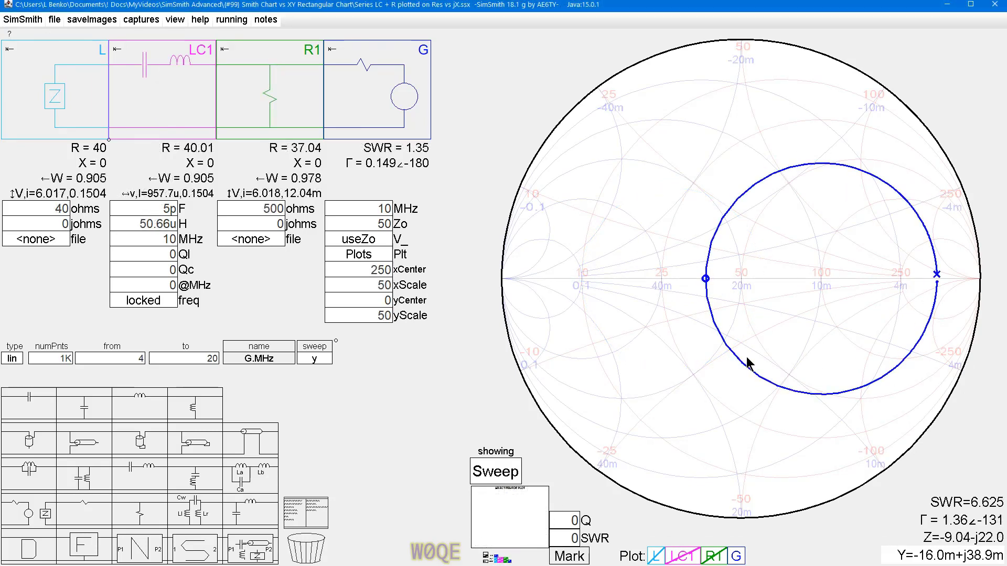
Plot the series LC + R Zin as a roughly 40–500 ohm circle on R versus jX axes.
left_click(504, 532)
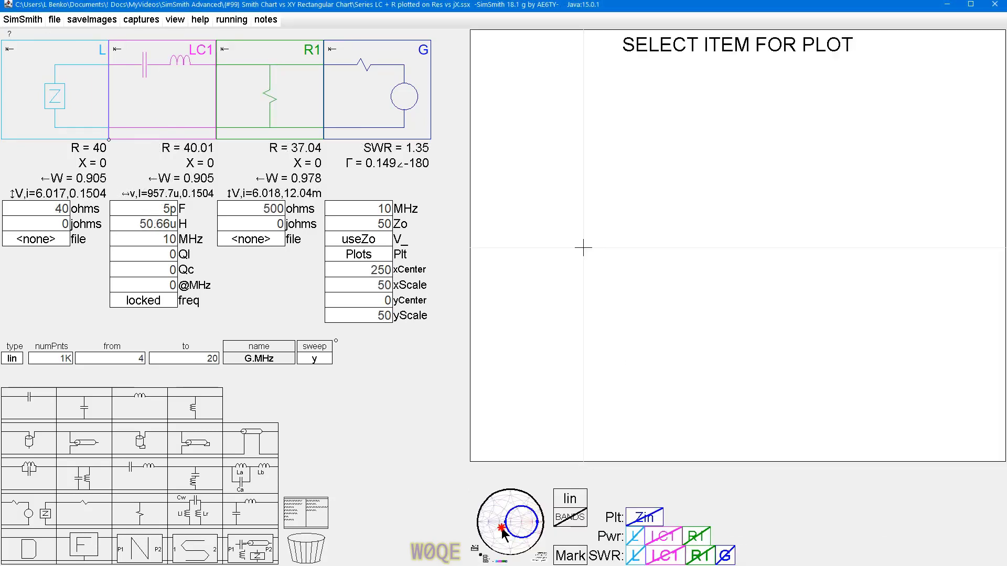
left_click(649, 518)
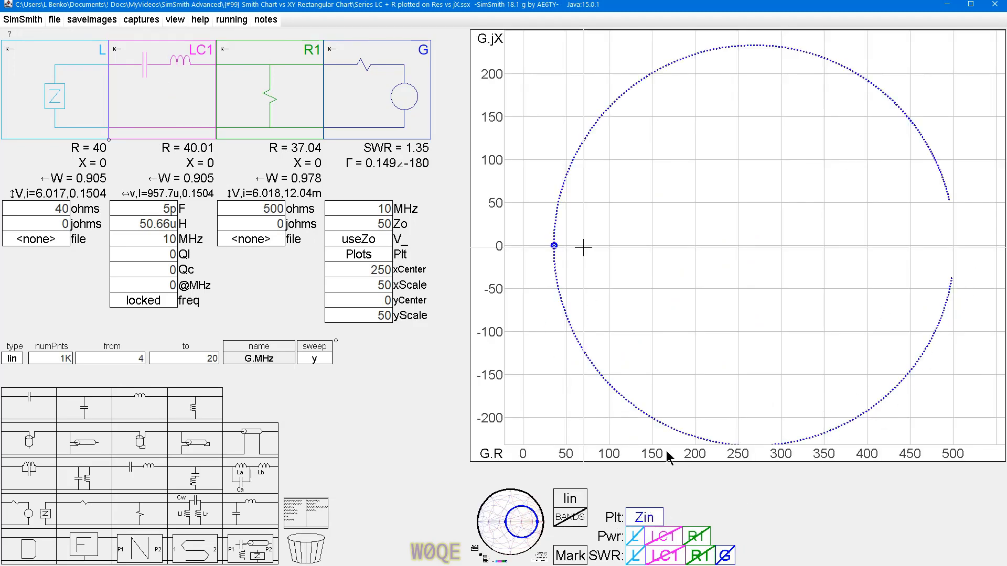
left_click(528, 531)
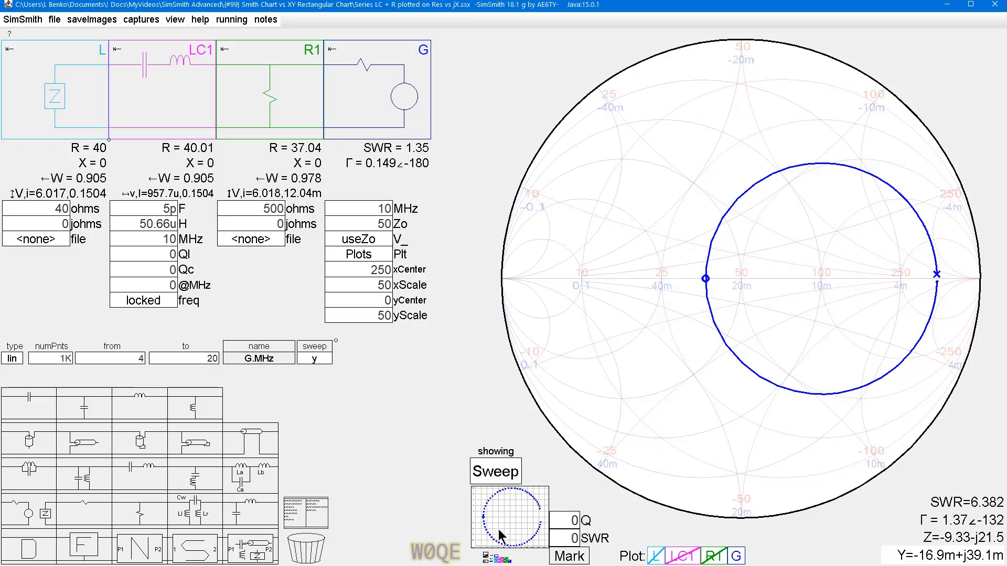